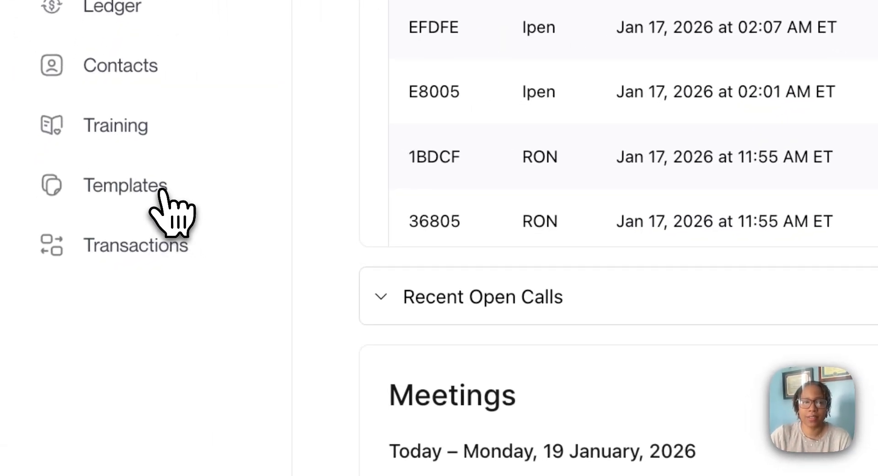
- Upload Travel-Consent-Form-for-Child.pdf from the Documents folder as a new template
click(162, 190)
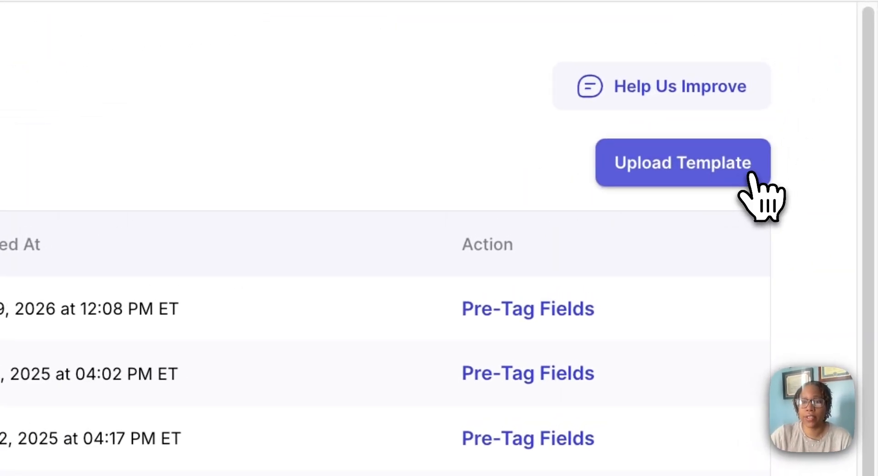
click(751, 174)
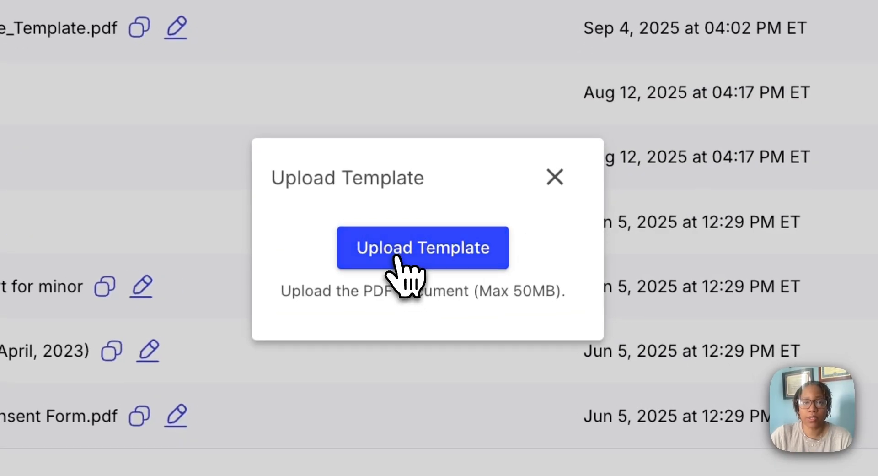
click(401, 259)
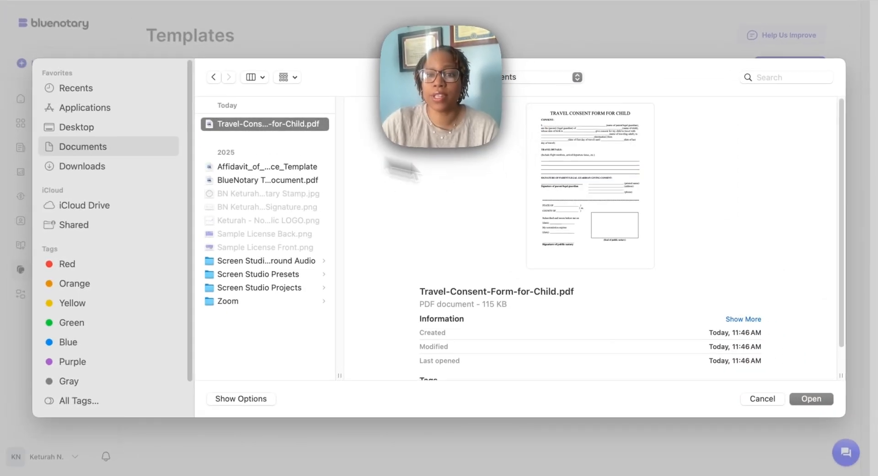
click(810, 403)
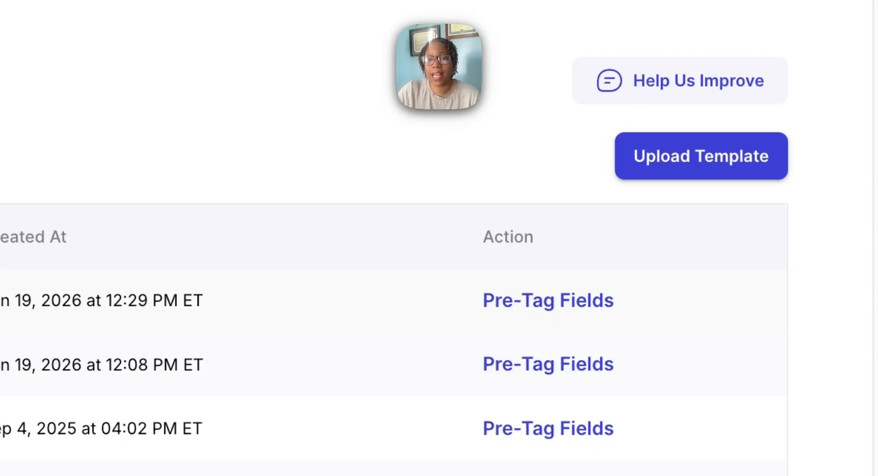
- Open the uploaded consent form for pre-tagging and place a Primary Signer name field on the parent/legal guardian name line
click(563, 305)
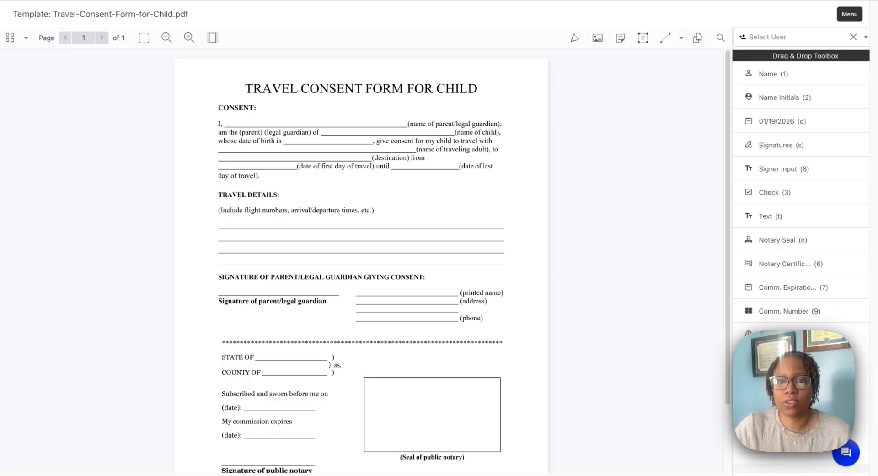
key(1)
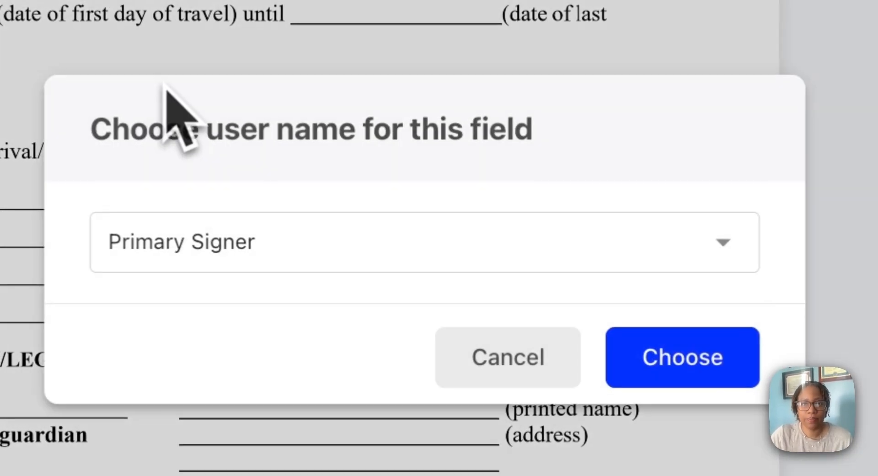
click(742, 358)
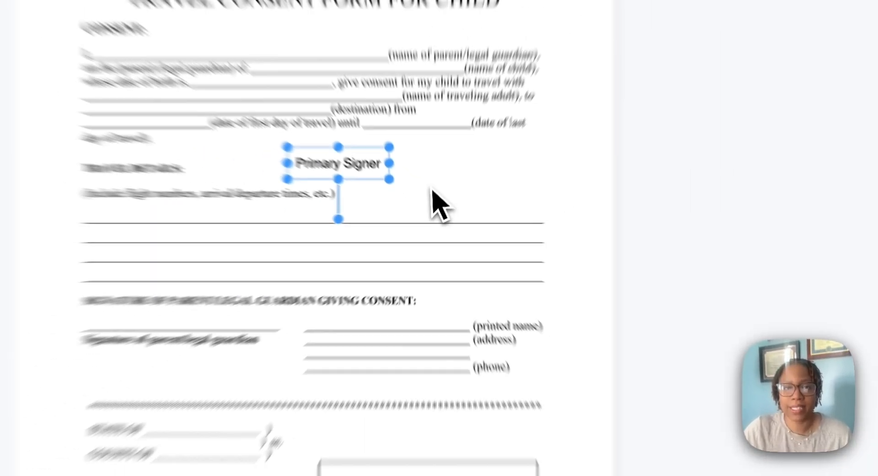
drag(355, 160, 305, 125)
click(570, 200)
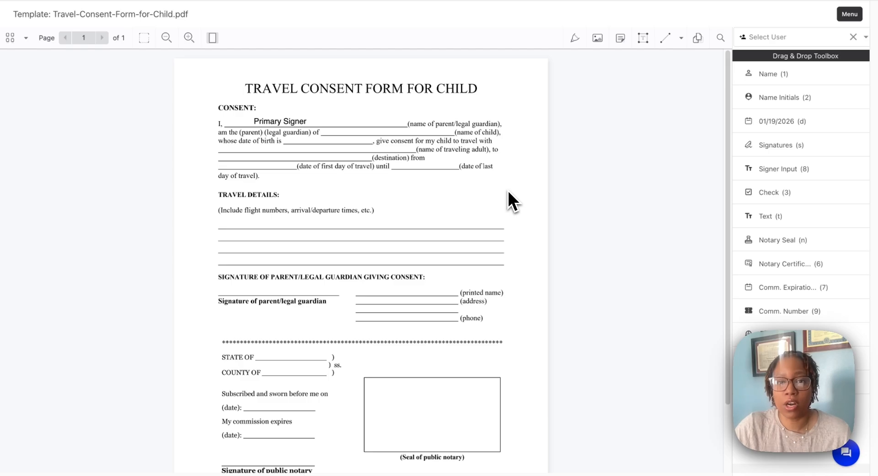
- Add a Primary Signer text input with the hint "Child's Name" and fit it onto the name of child line
click(784, 169)
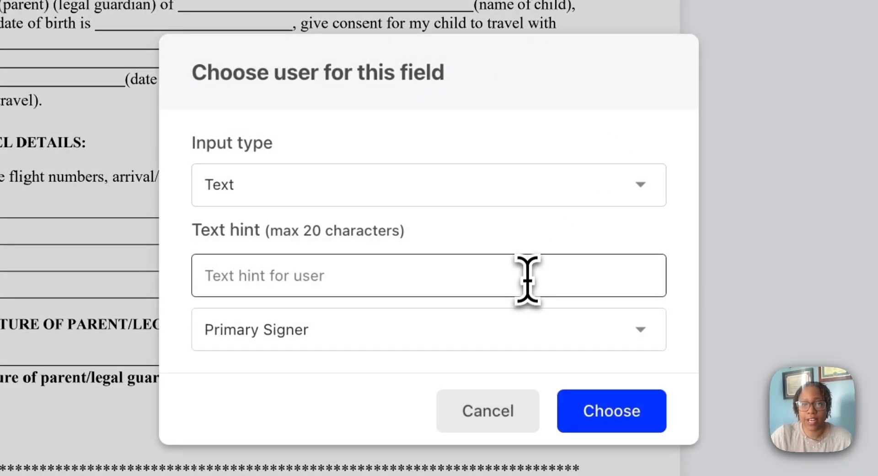
click(527, 280)
text(Chil)
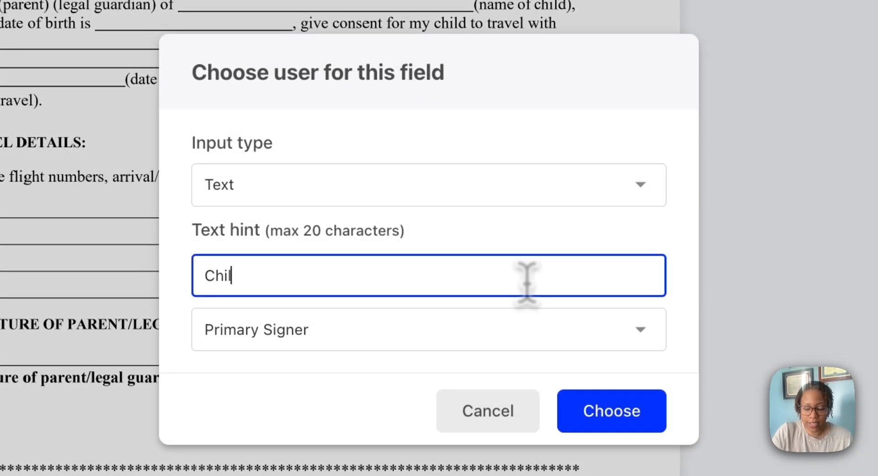
text(d's Name)
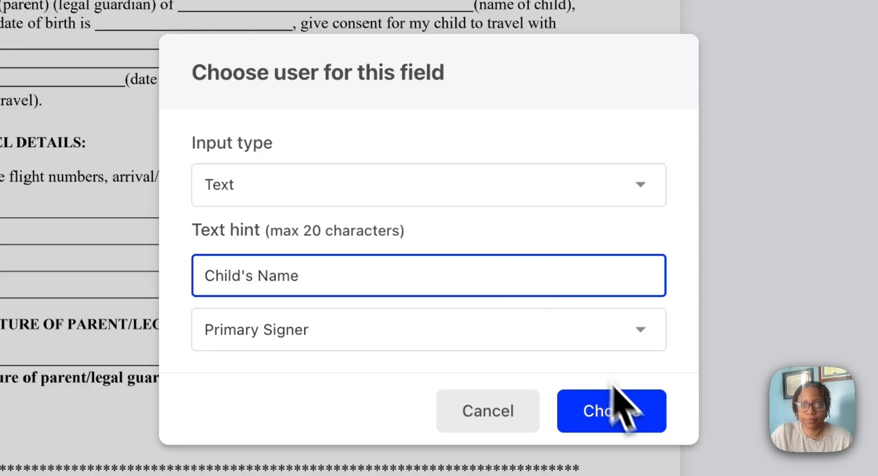
click(629, 418)
drag(642, 158, 237, 2)
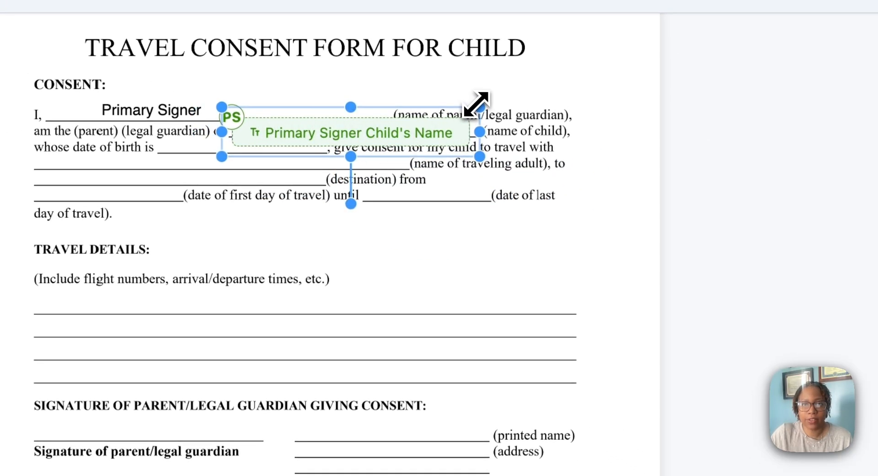
drag(478, 108, 430, 119)
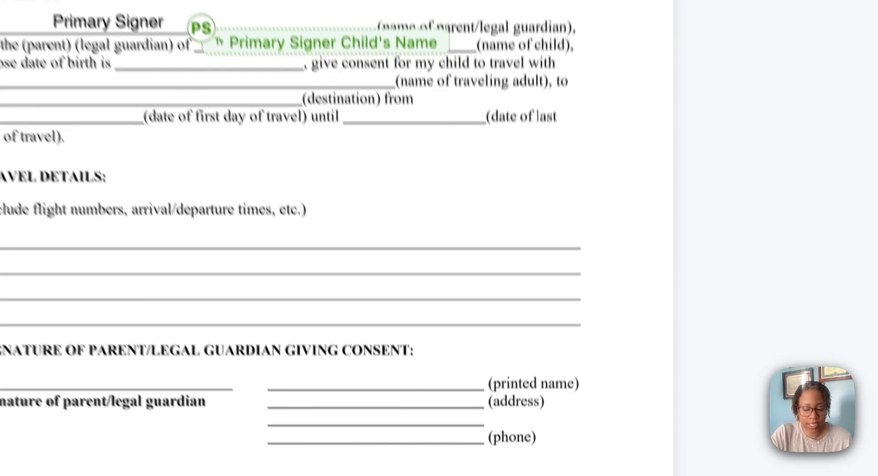
- Add a Primary Signer text input with the hint "Child DOB" and place it on the date of birth line
click(549, 357)
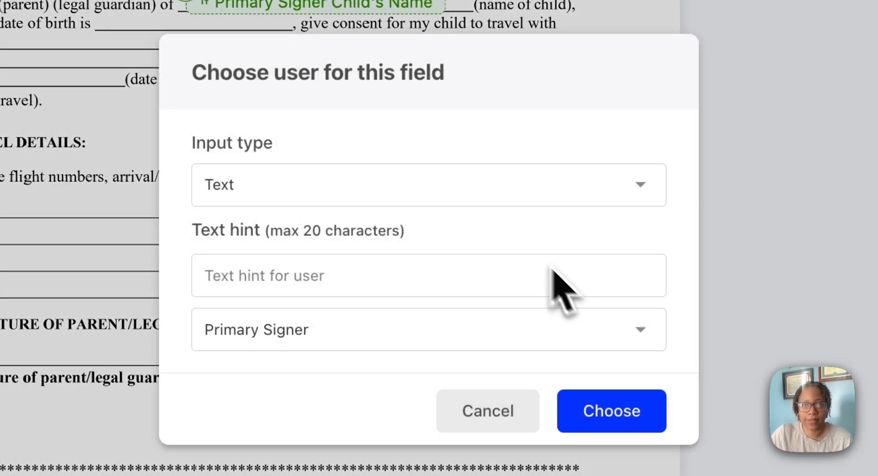
click(443, 270)
text(Child DOB)
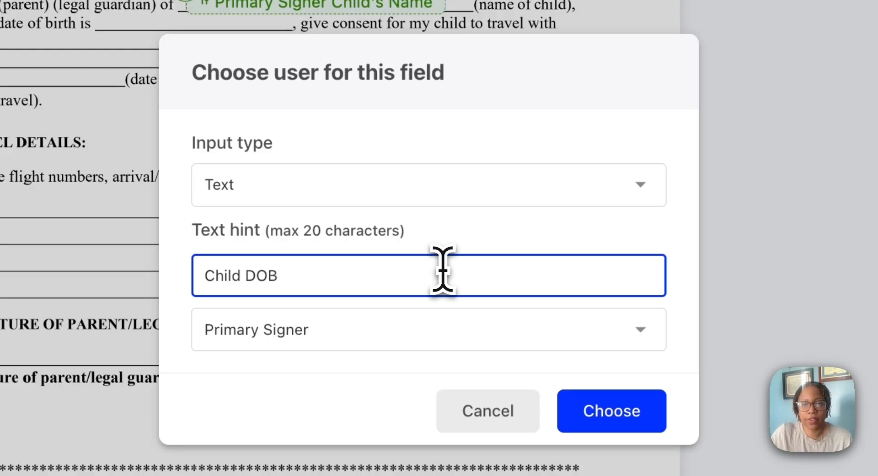
click(599, 417)
drag(600, 281, 146, 16)
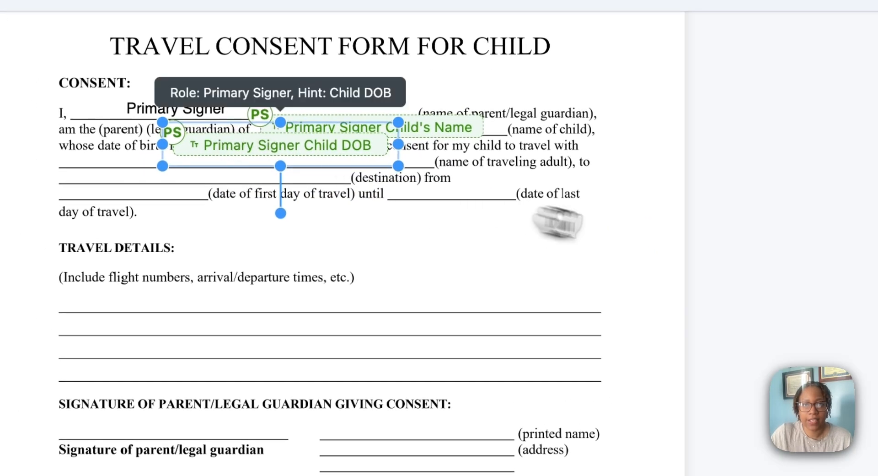
click(541, 219)
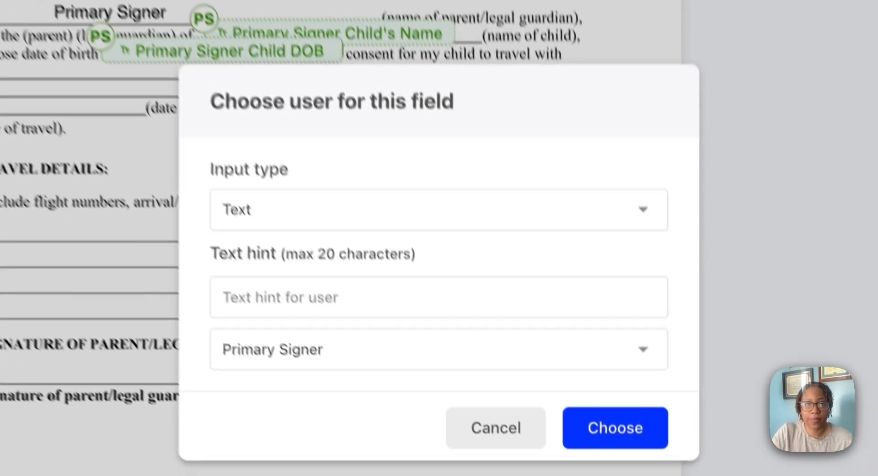
- Add a Primary Signer text input with the hint "Person traveling" and place it on the name of traveling adult line
click(617, 275)
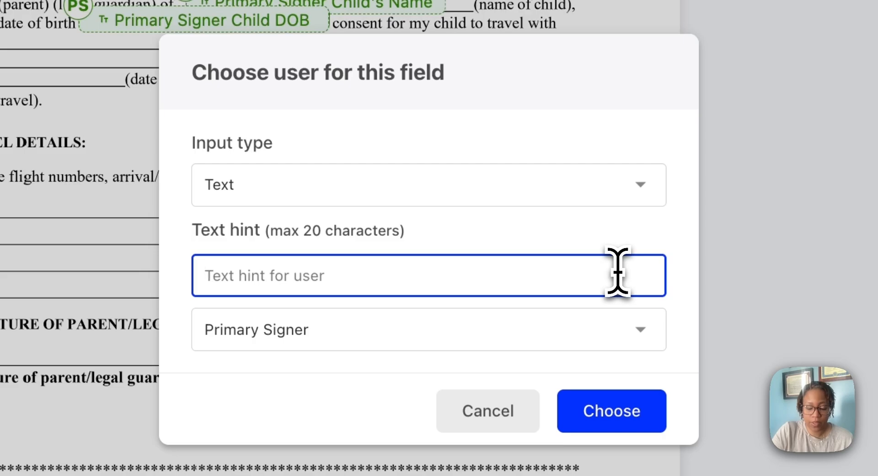
text(Person tra)
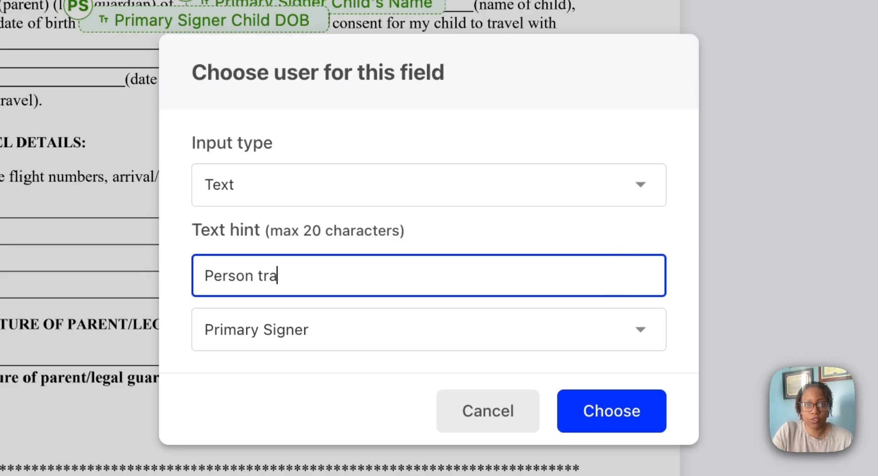
text(veling)
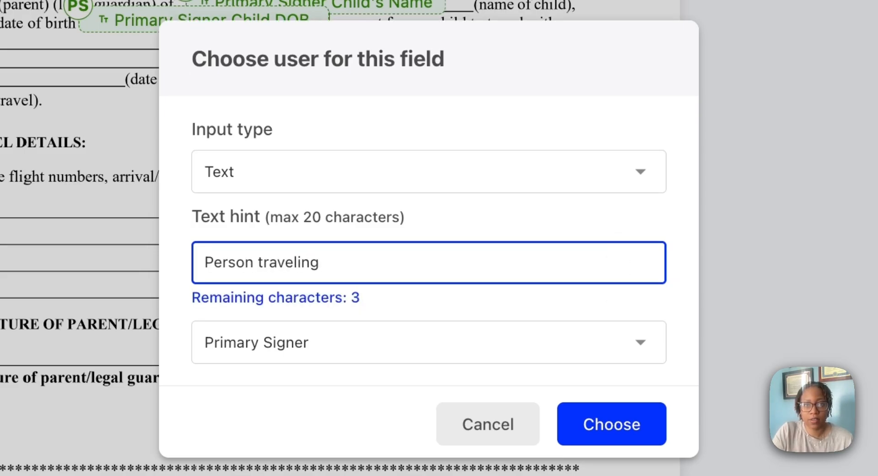
click(636, 436)
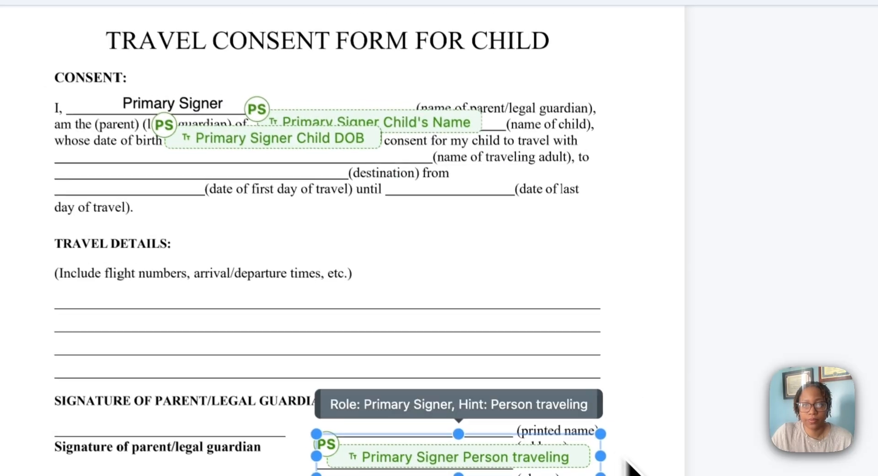
mouse_move(557, 462)
mouse_down()
mouse_move(345, 167)
mouse_move(266, 161)
mouse_up()
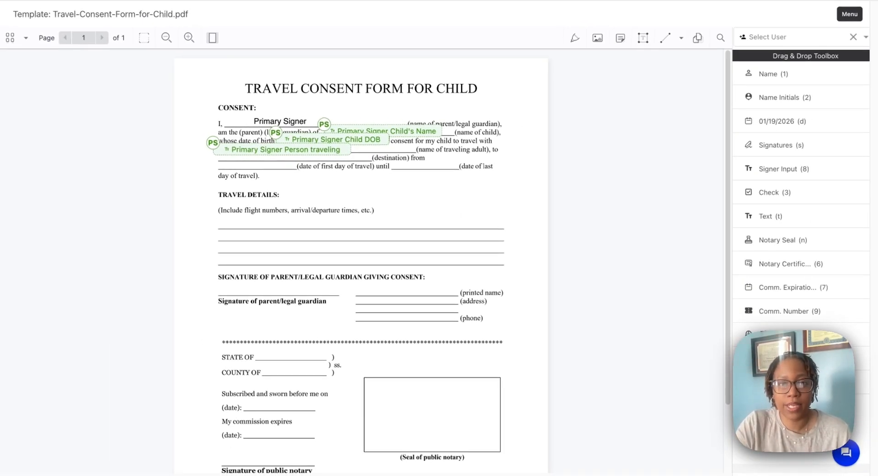
- Add a Primary Signer text input with the hint "Destination" and place it on the destination line
key(8)
click(420, 255)
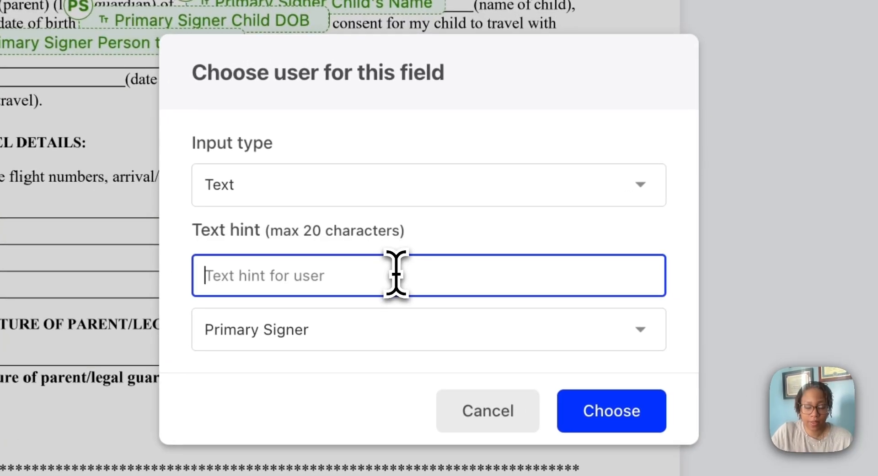
text(Destination)
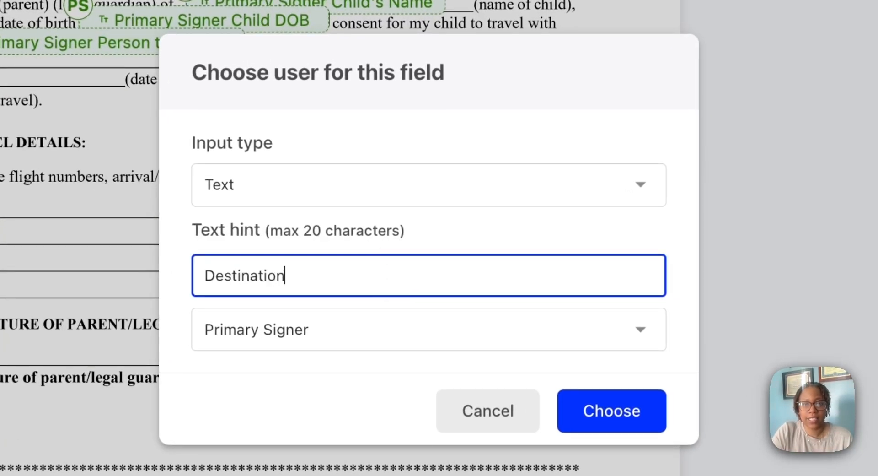
click(607, 414)
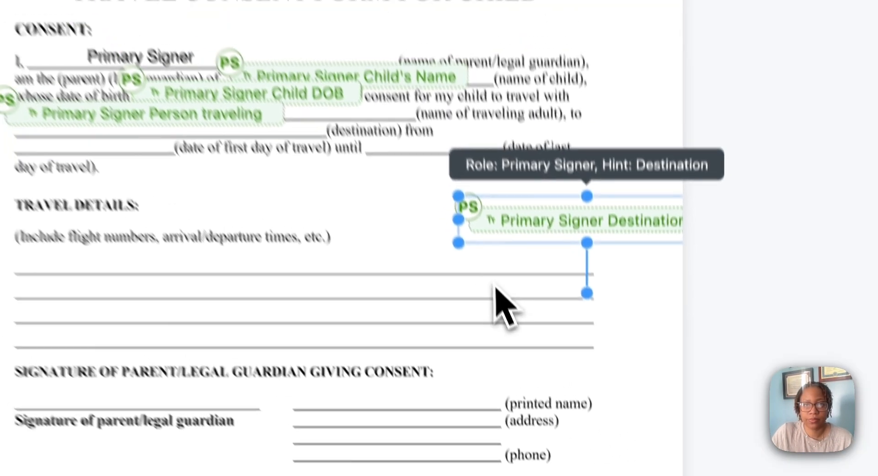
drag(555, 269, 129, 185)
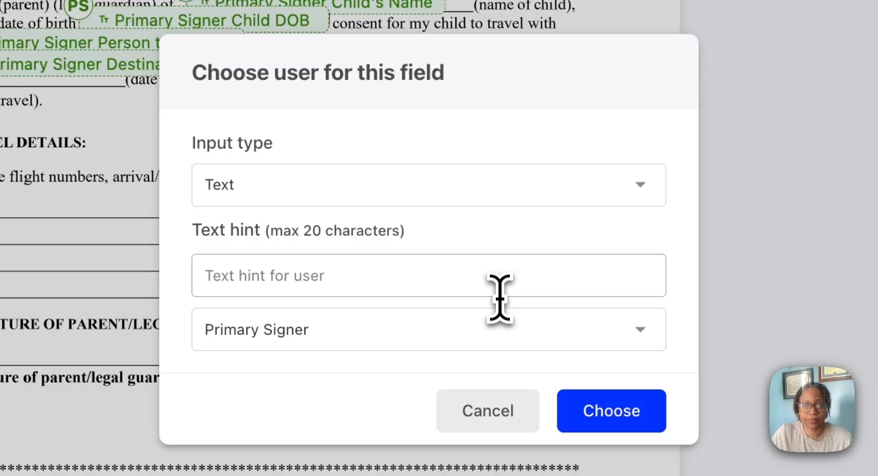
- Add a Primary Signer text input with the hint "Date of travel" and place it on the first day of travel line
click(466, 262)
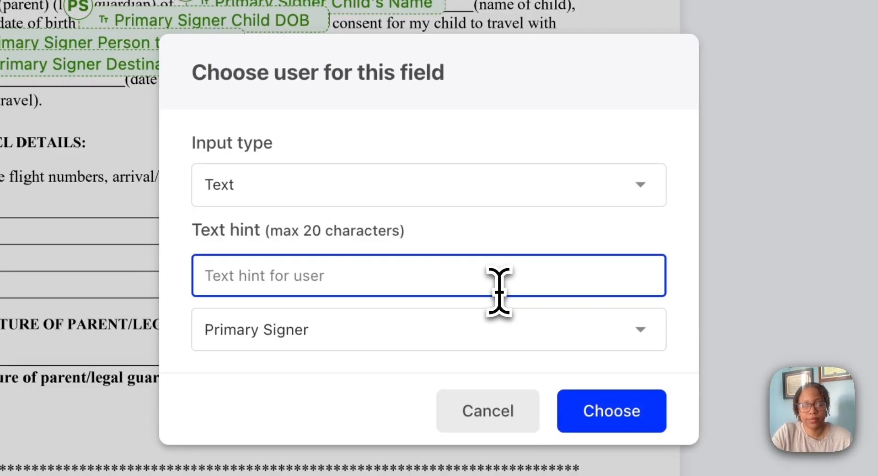
text(Date of travel)
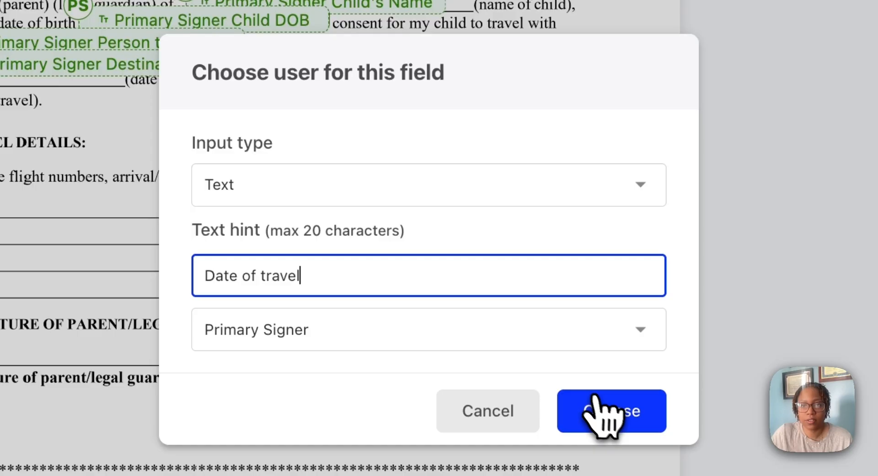
click(608, 412)
drag(556, 348, 485, 351)
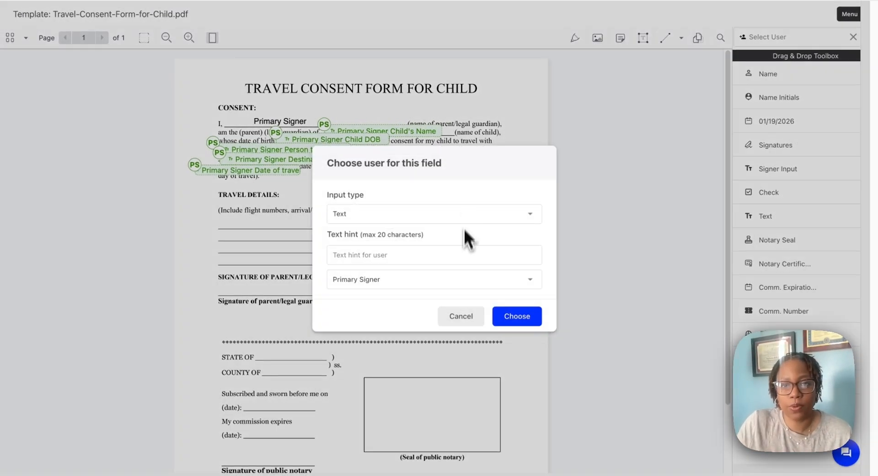
- Add a Primary Signer text input with the hint "Date of return" and position it at the last day of travel line
click(463, 255)
text(Date of)
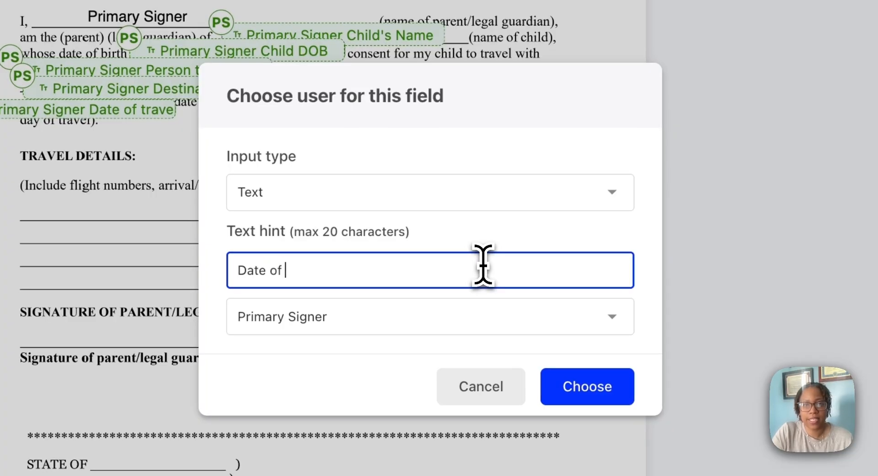
text( return)
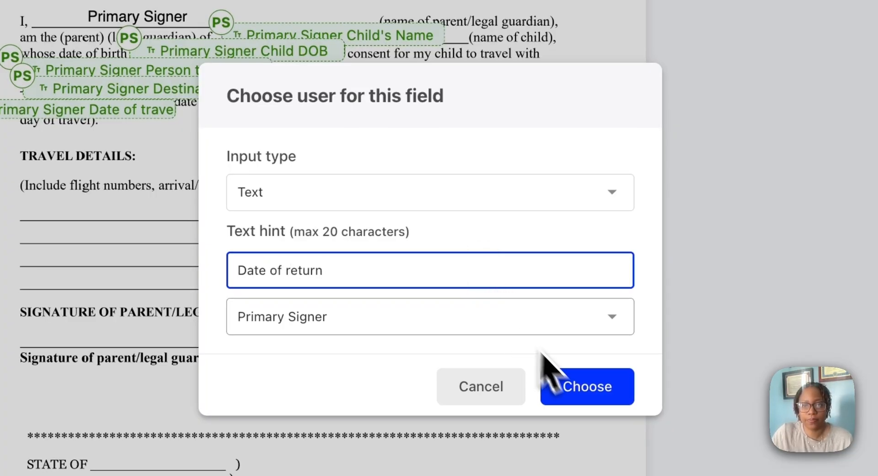
click(587, 386)
drag(586, 233, 423, 143)
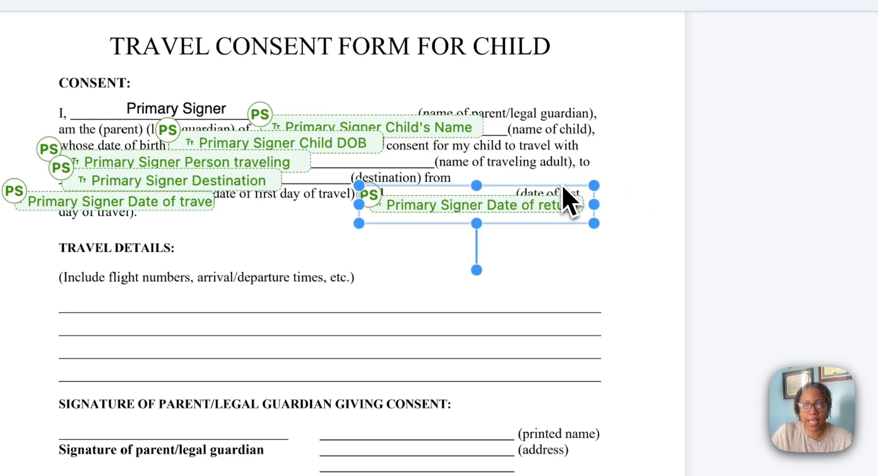
drag(524, 202, 486, 209)
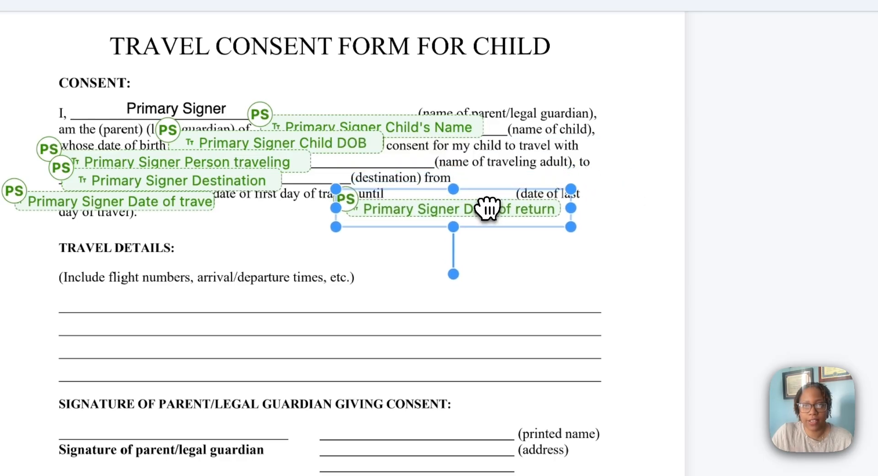
click(602, 239)
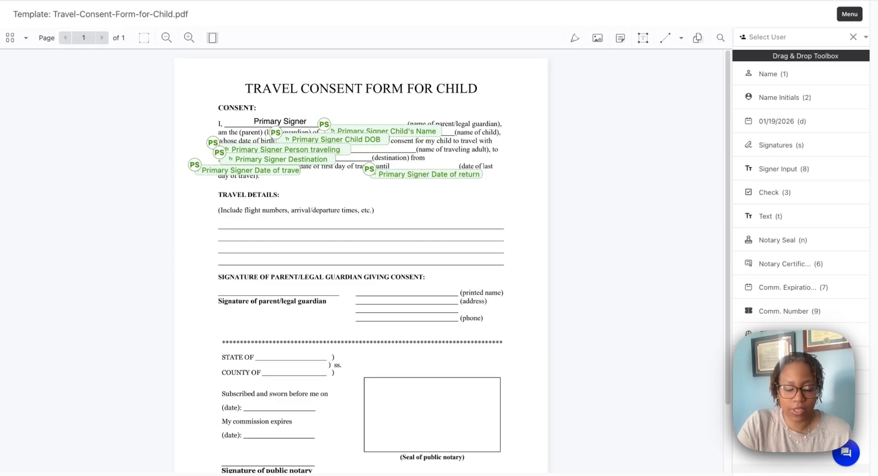
- Add a Primary Signer text input with the hint "Travel Details" and place it on the first travel details line
key(8)
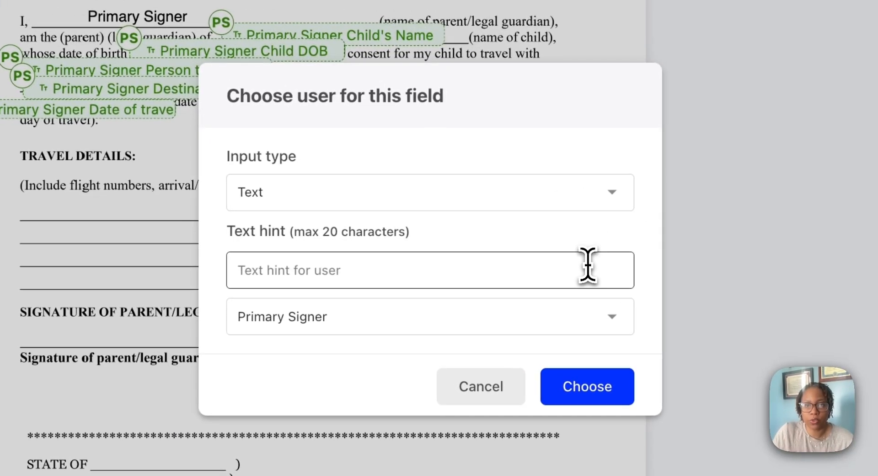
click(588, 264)
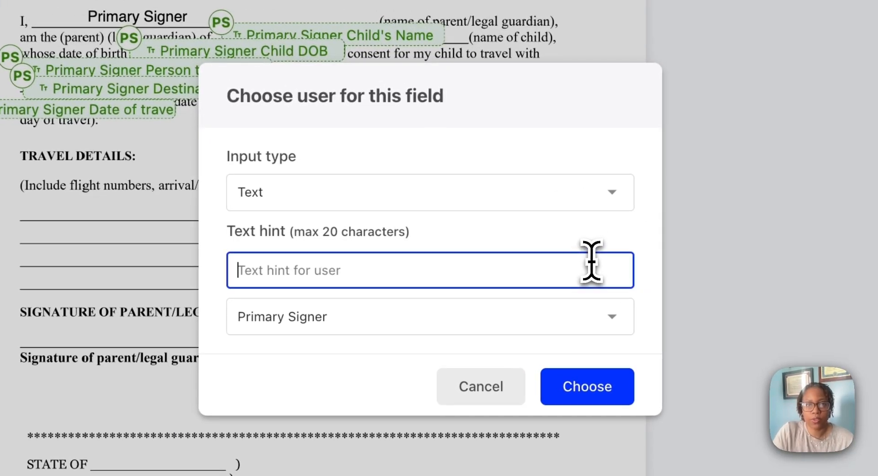
text(Travel Details)
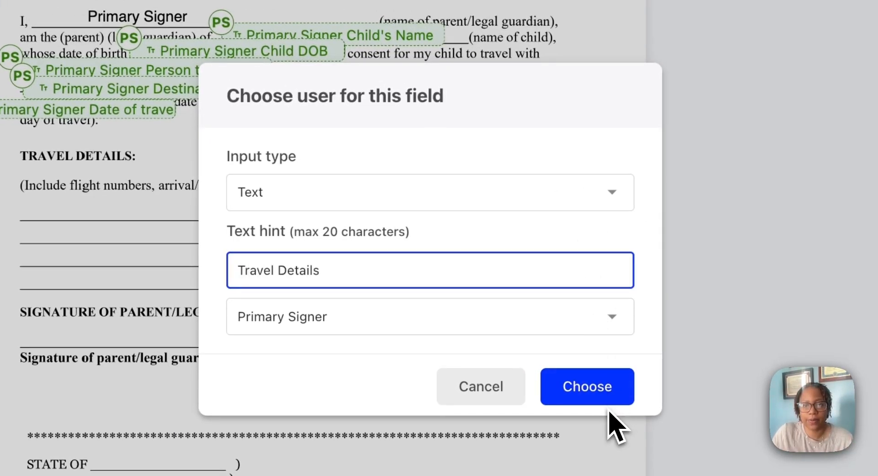
click(611, 402)
drag(682, 290, 112, 301)
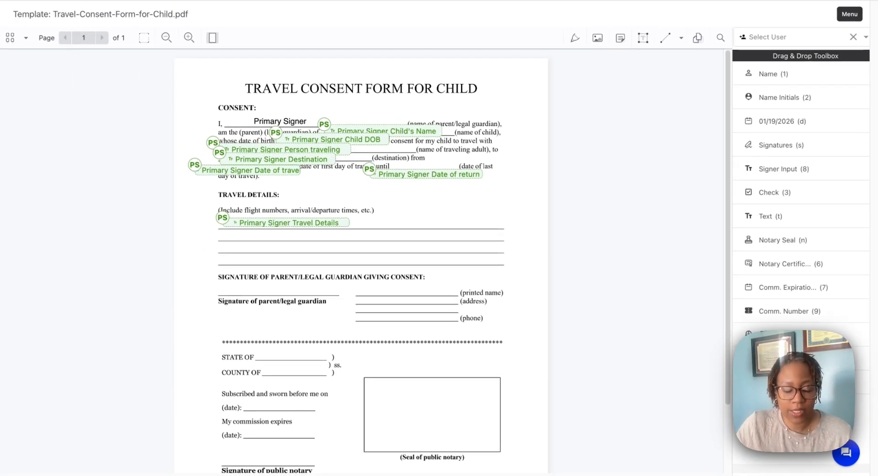
- Add a Primary Signer signature field and place it on the signature of parent/legal guardian line
key(s)
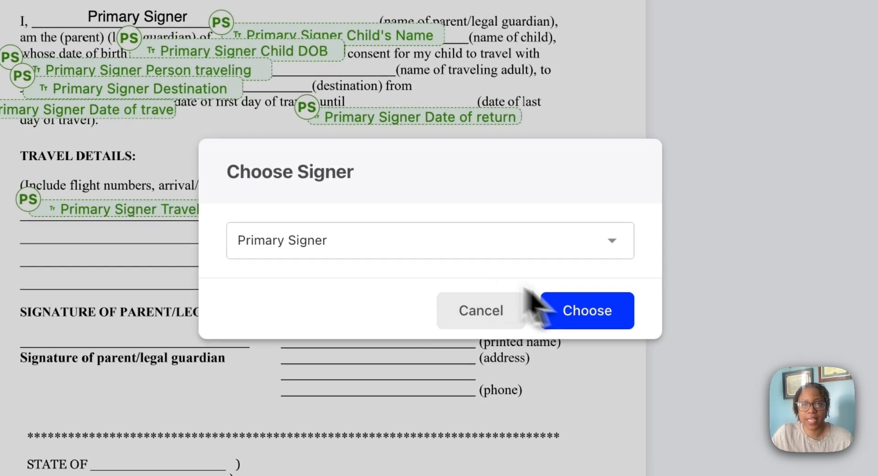
click(587, 310)
mouse_move(421, 398)
mouse_down()
mouse_move(186, 334)
mouse_move(185, 322)
mouse_up()
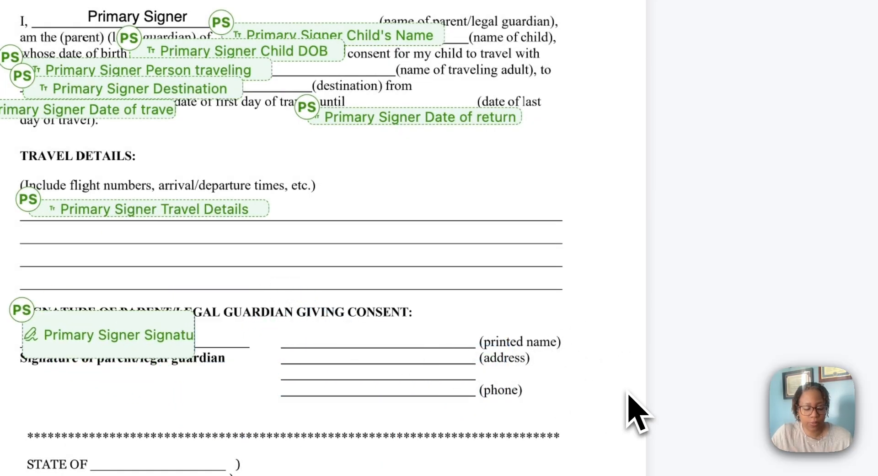
- Add a name field for the Primary Signer and place it on the printed name line
key(t)
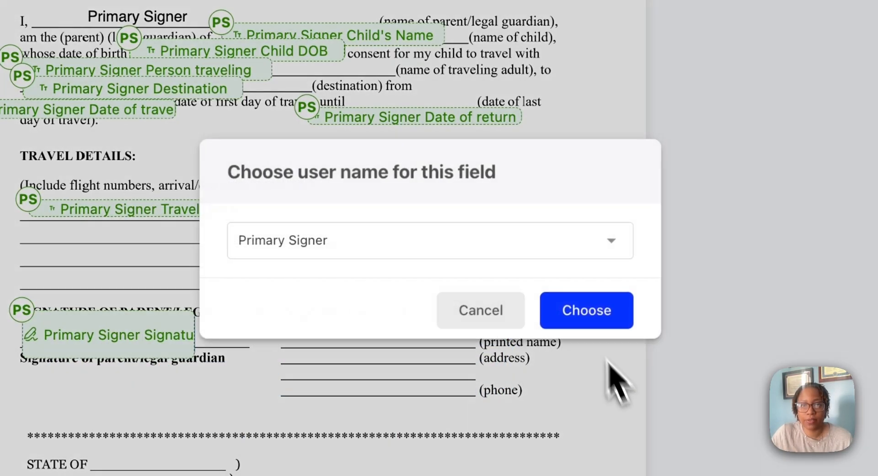
click(606, 314)
drag(616, 432, 414, 411)
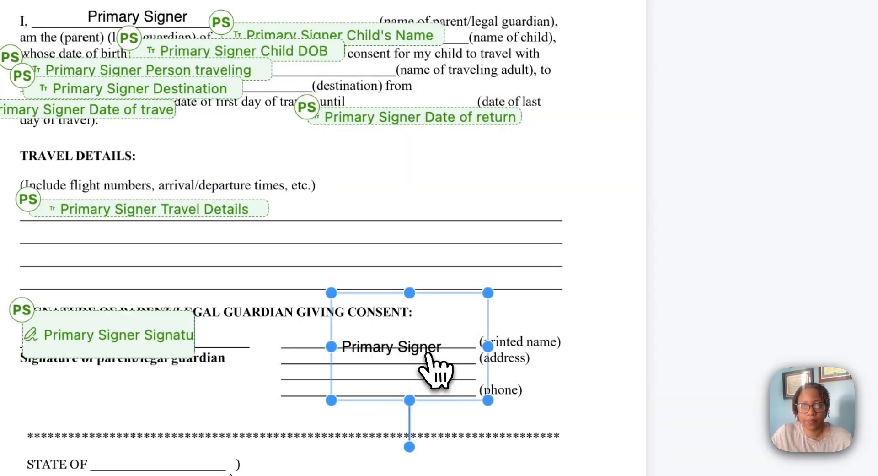
drag(435, 366, 410, 356)
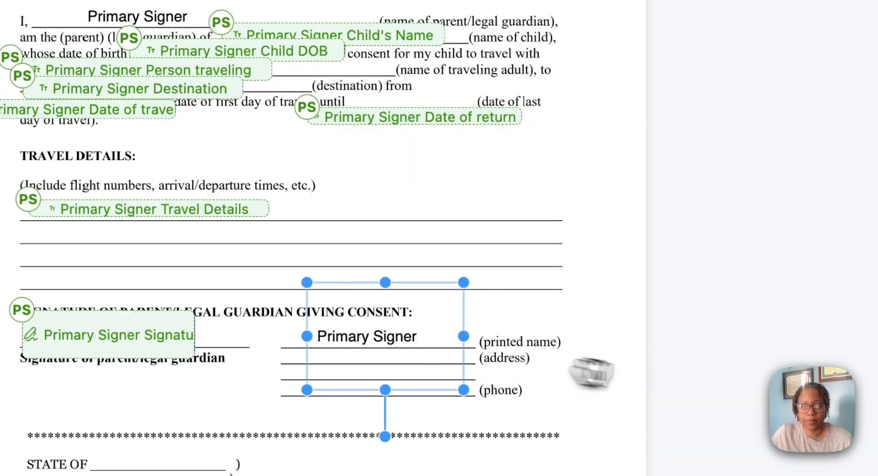
click(618, 398)
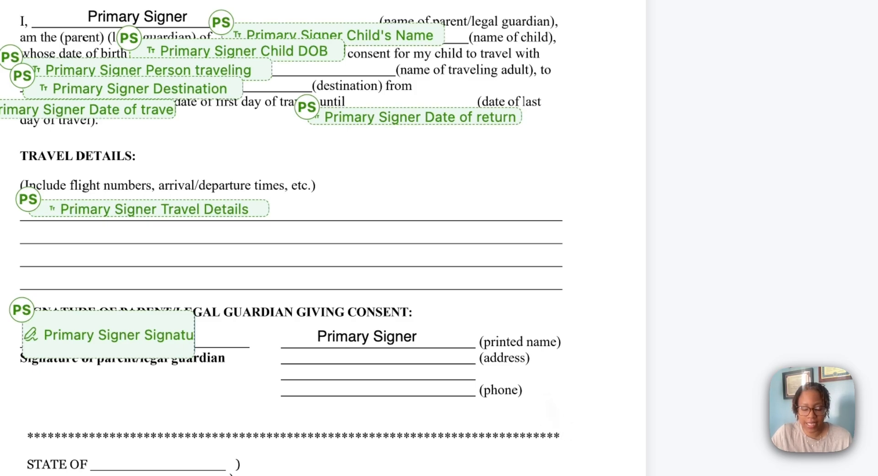
- Add a Primary Signer text input with the hint "Address" and place it on the address lines
click(543, 397)
click(408, 270)
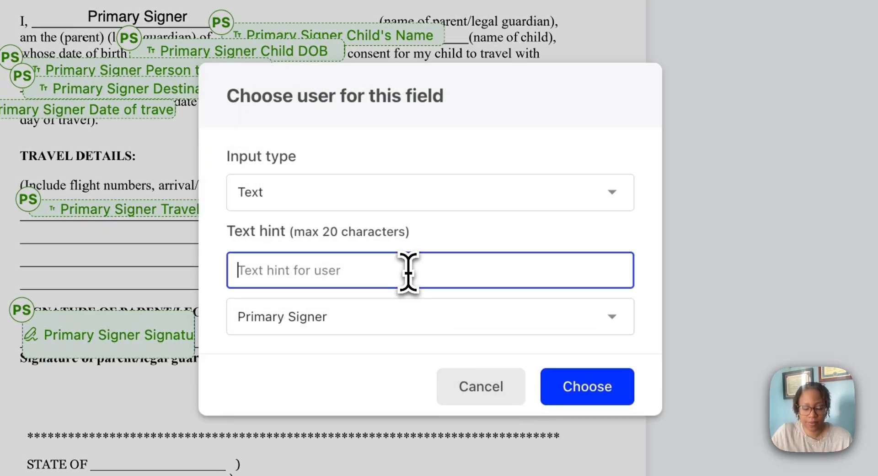
text(Address)
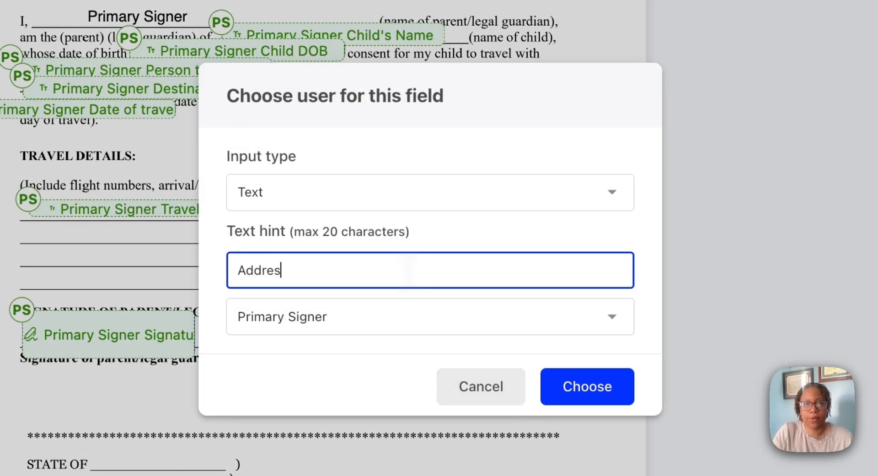
click(559, 384)
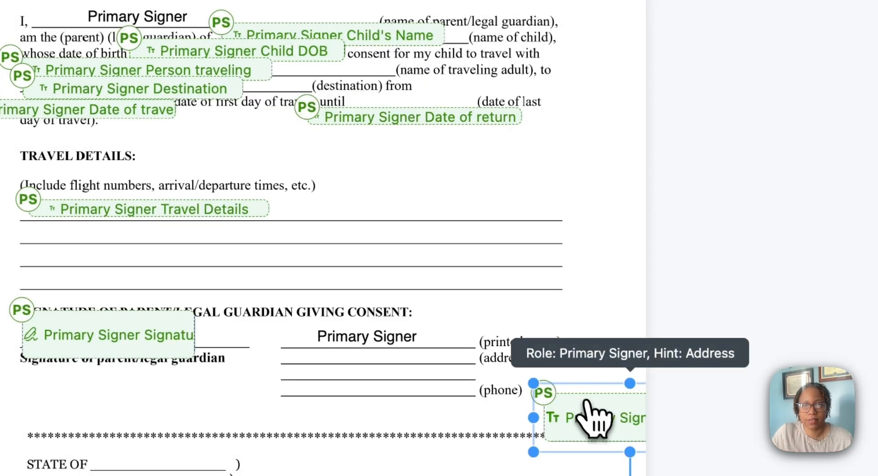
drag(569, 387, 310, 337)
click(614, 421)
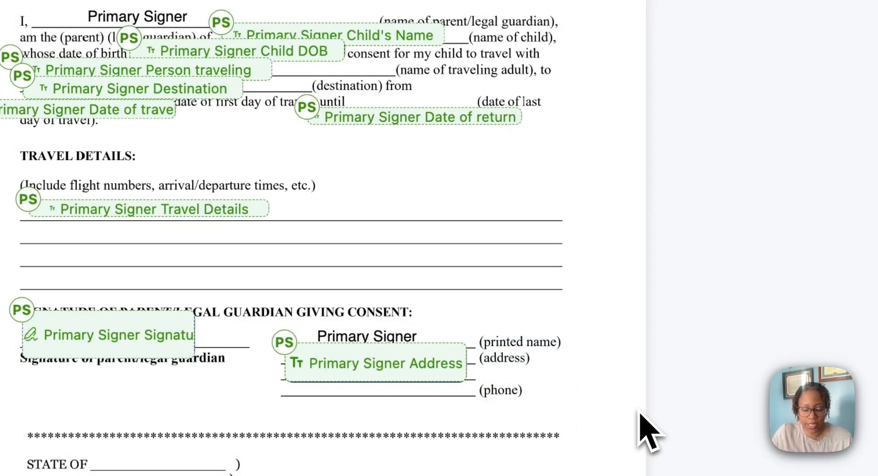
- Add a Primary Signer text input with the hint "Phone" and place it on the phone line
key(t)
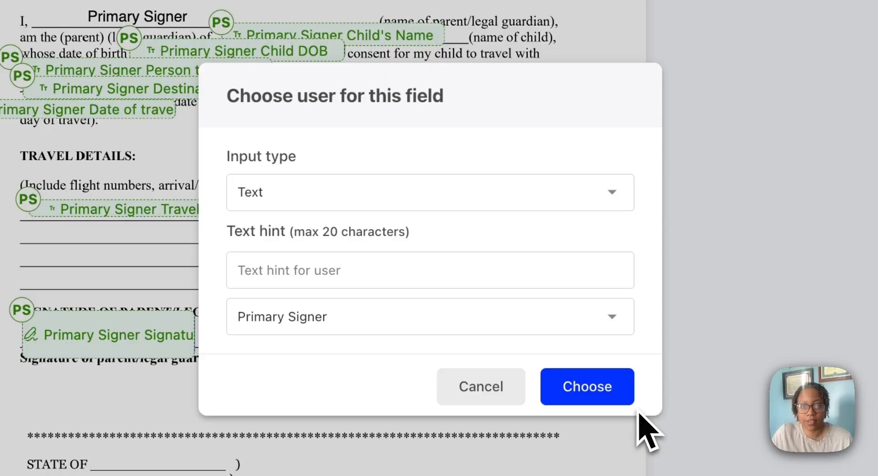
click(484, 283)
text(Phone)
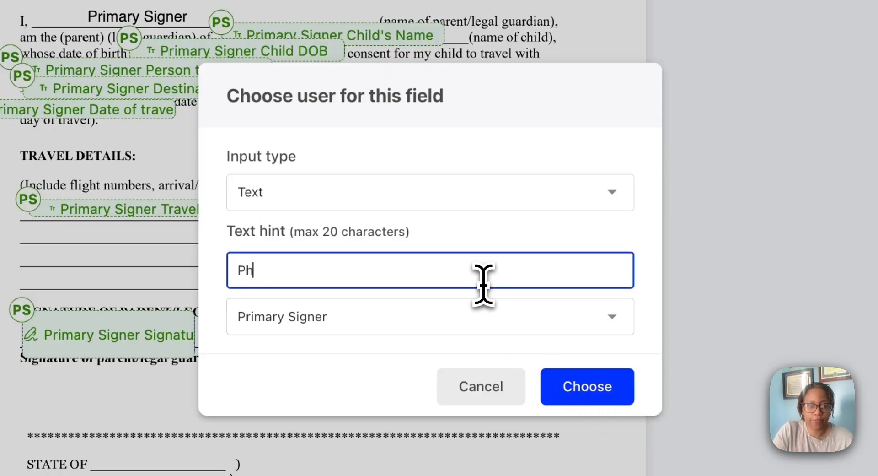
click(582, 397)
drag(633, 453, 255, 405)
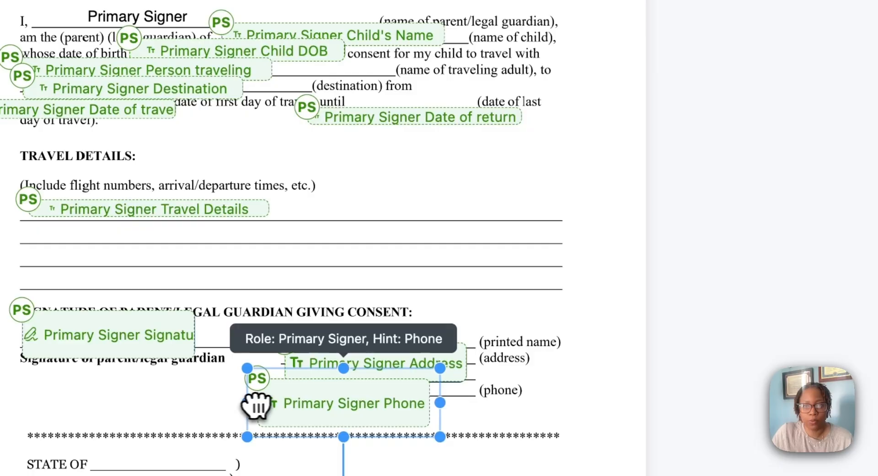
drag(447, 365, 393, 397)
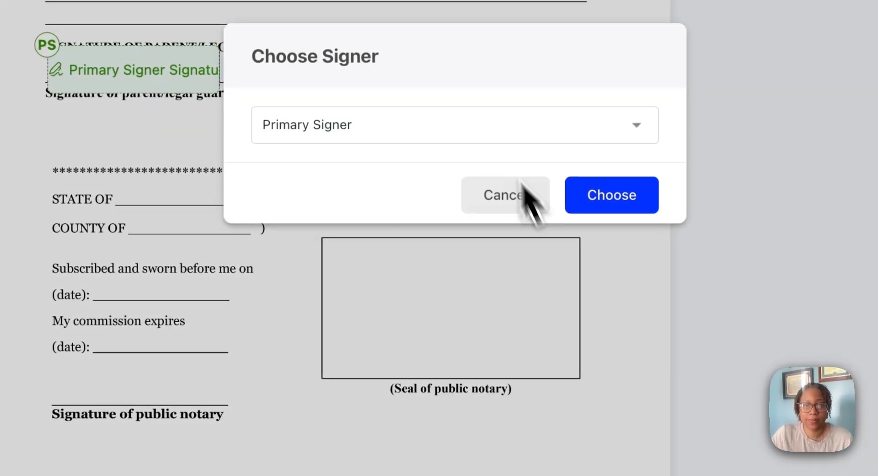
- Add a signature field assigned to the notary and place it on the signature of public notary line
click(449, 239)
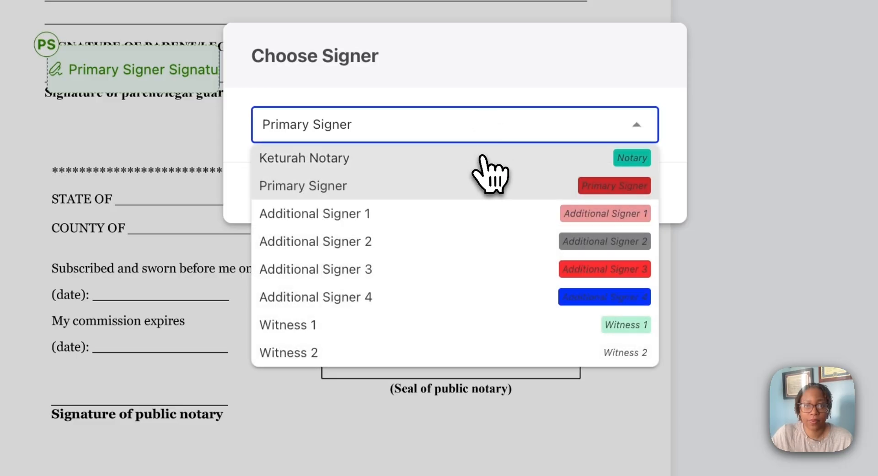
click(481, 158)
click(612, 201)
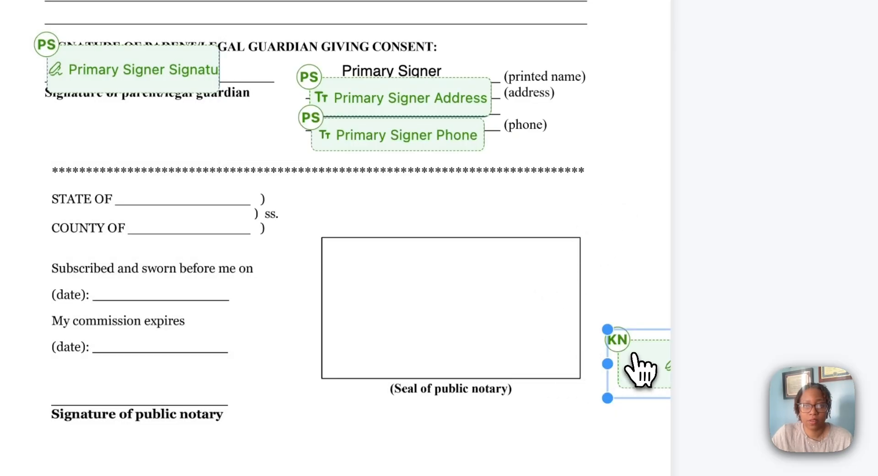
mouse_move(640, 368)
mouse_down()
mouse_move(2, 385)
mouse_move(65, 366)
mouse_up()
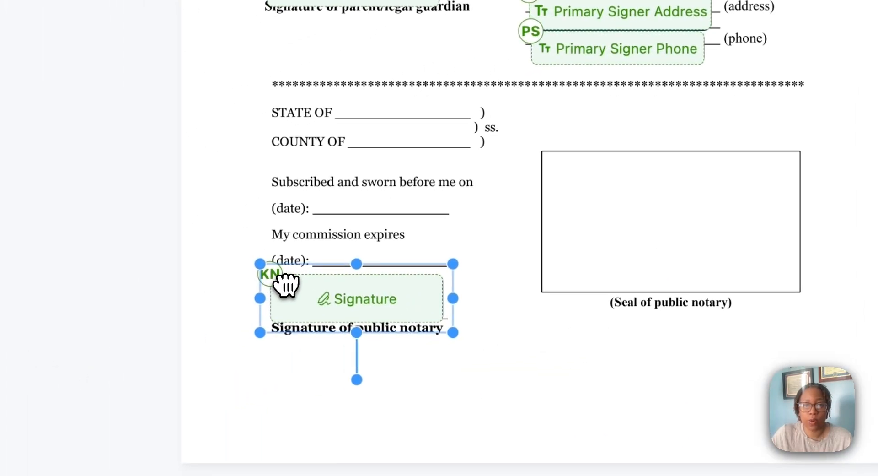
click(512, 310)
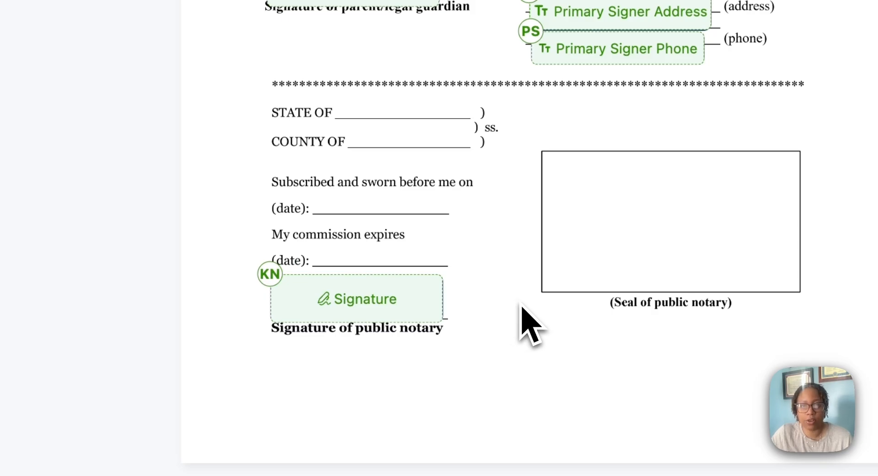
- Add a Notary Seal field and place it inside the seal of public notary box
click(521, 307)
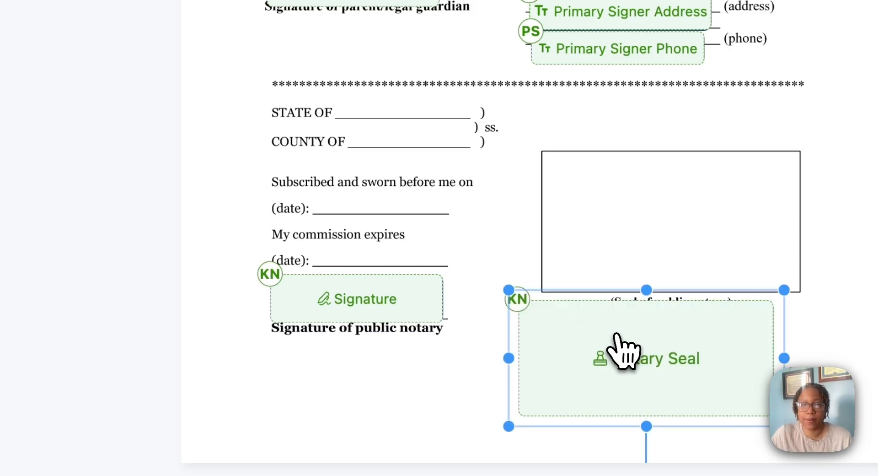
drag(617, 353, 643, 198)
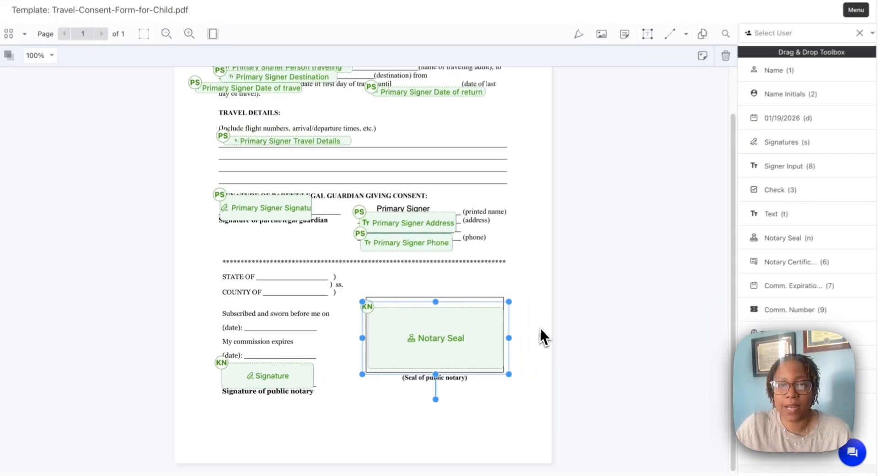
click(541, 332)
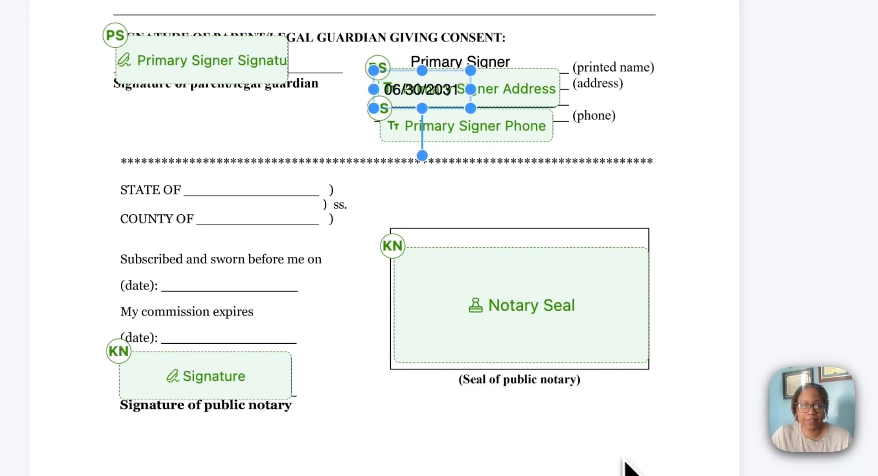
- Place the commission expiration date on its date line and add a session date in 01/19/2026 format on the subscribed and sworn date line
drag(428, 92, 220, 338)
click(307, 348)
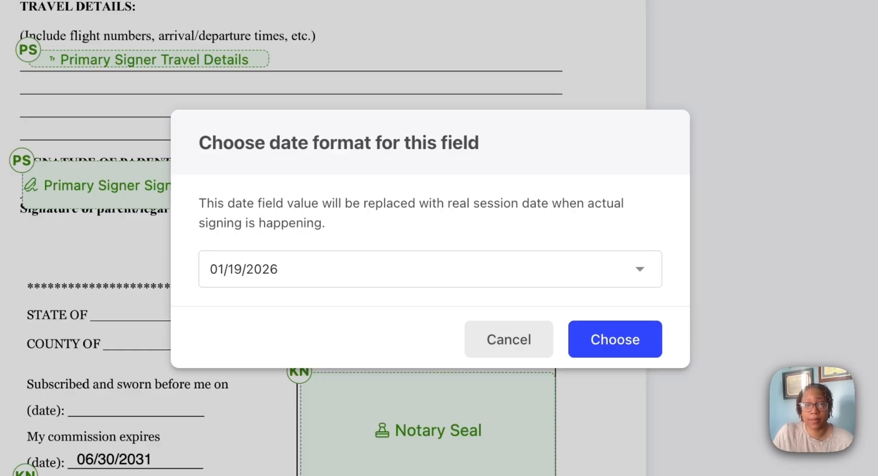
click(613, 344)
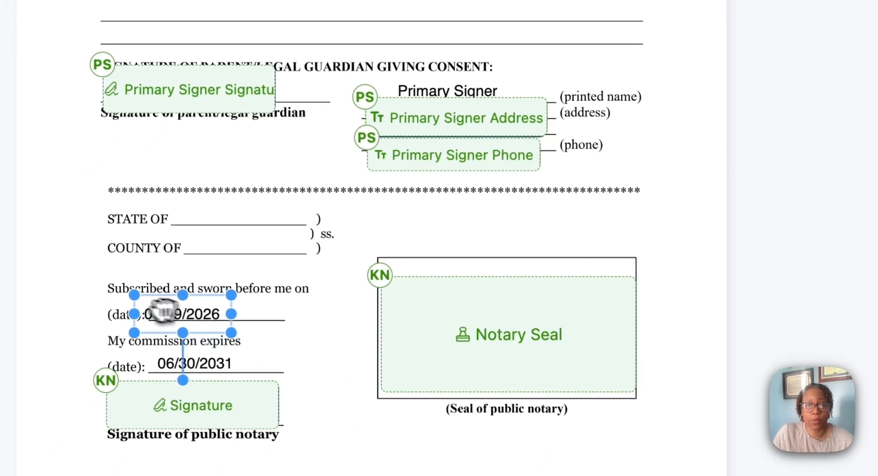
click(330, 344)
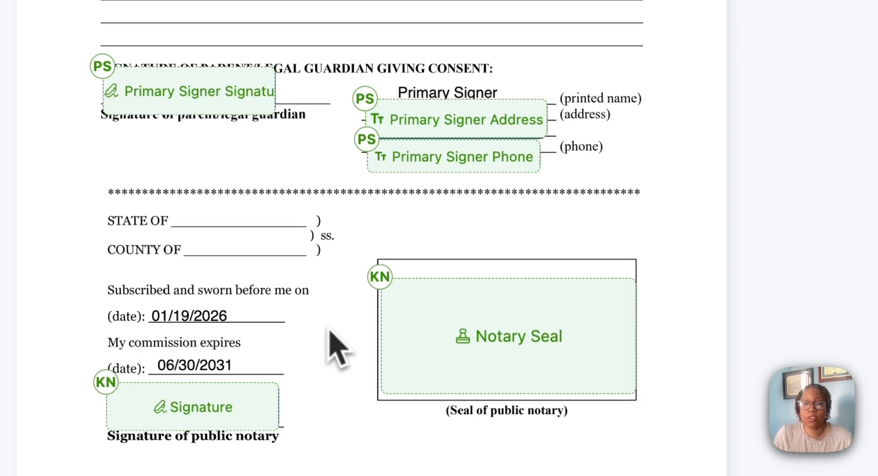
- Save the pre-tagged template fields of the travel consent form
scroll(341, 343, up, 5)
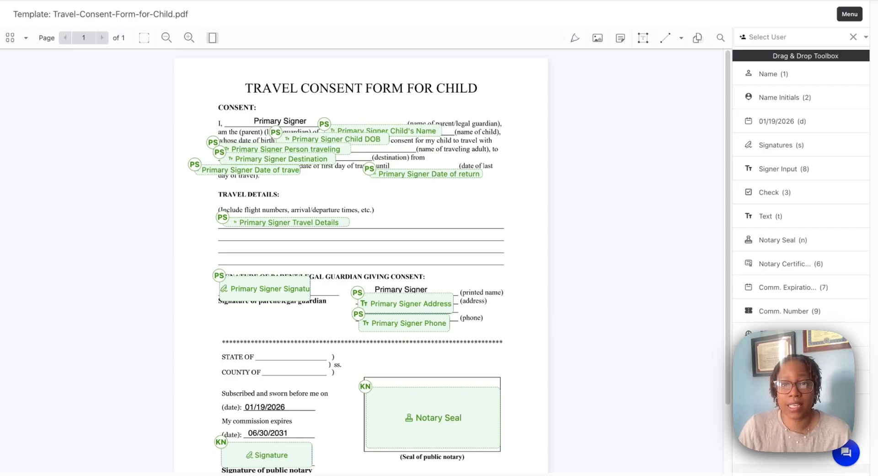
click(849, 14)
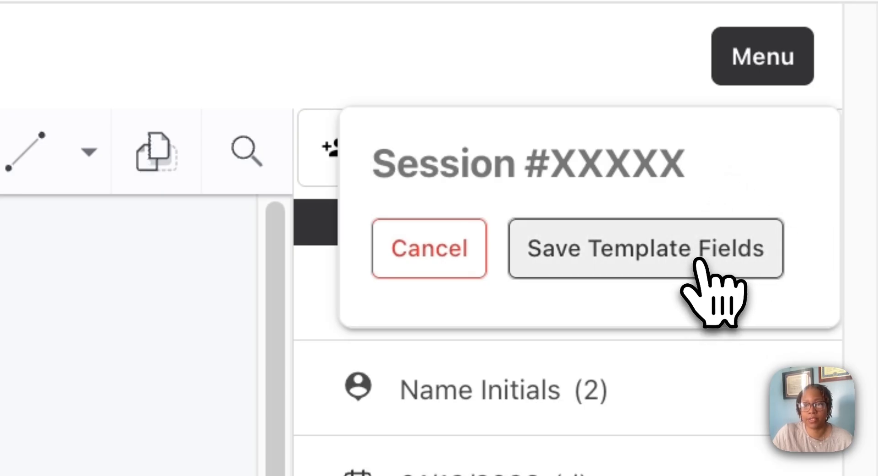
click(700, 263)
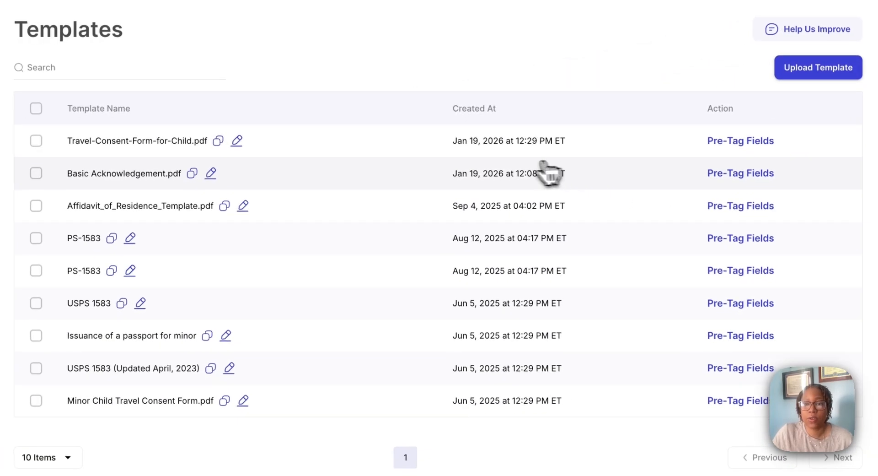